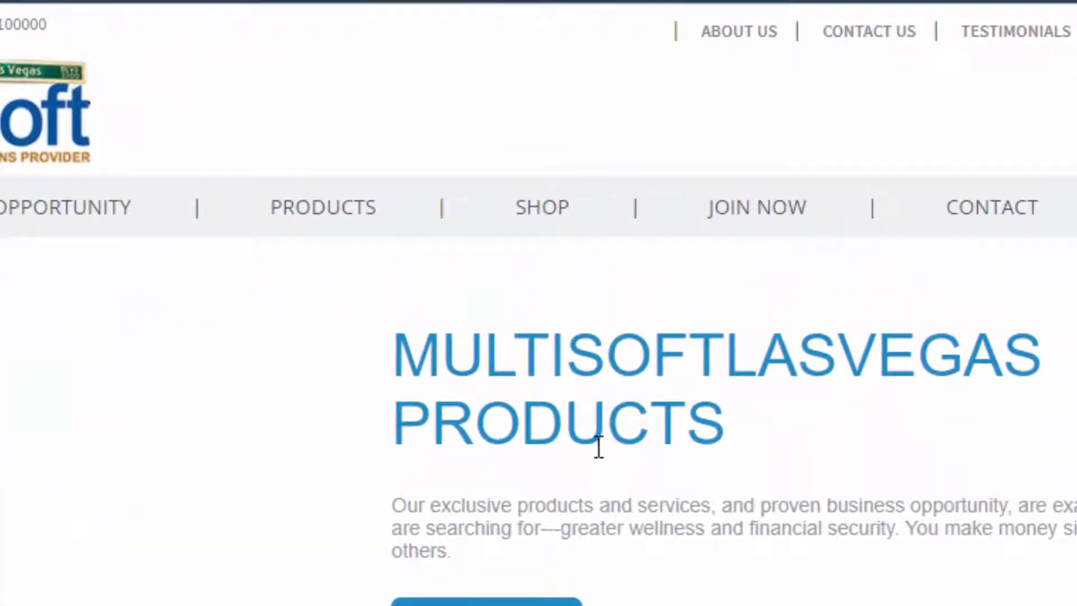
Step: Open the English site menu's items for editing from the website's menu management
mouse_move(558, 225)
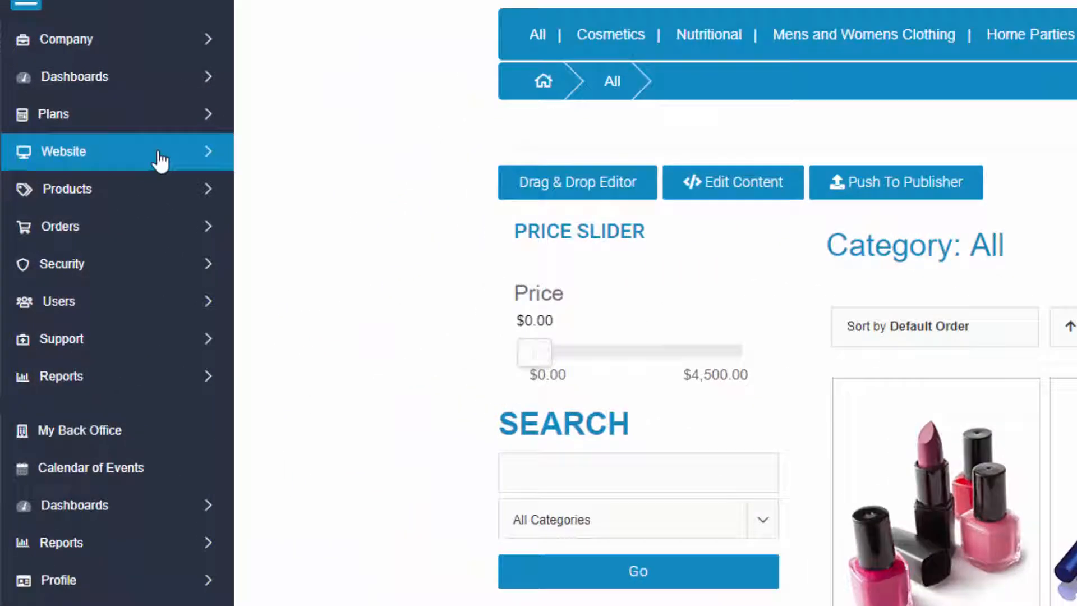
click(160, 161)
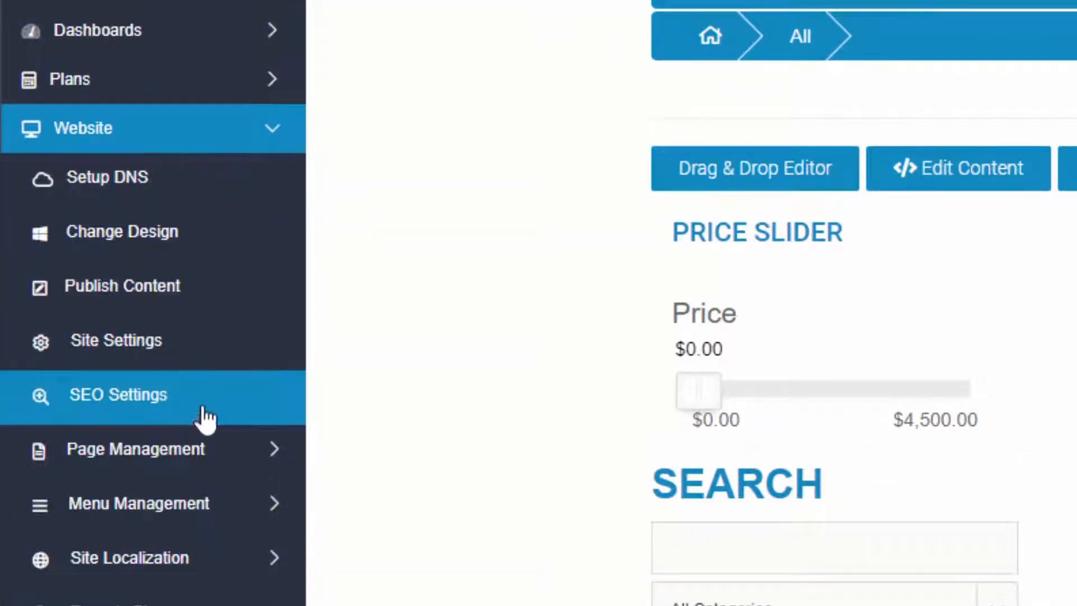
click(193, 513)
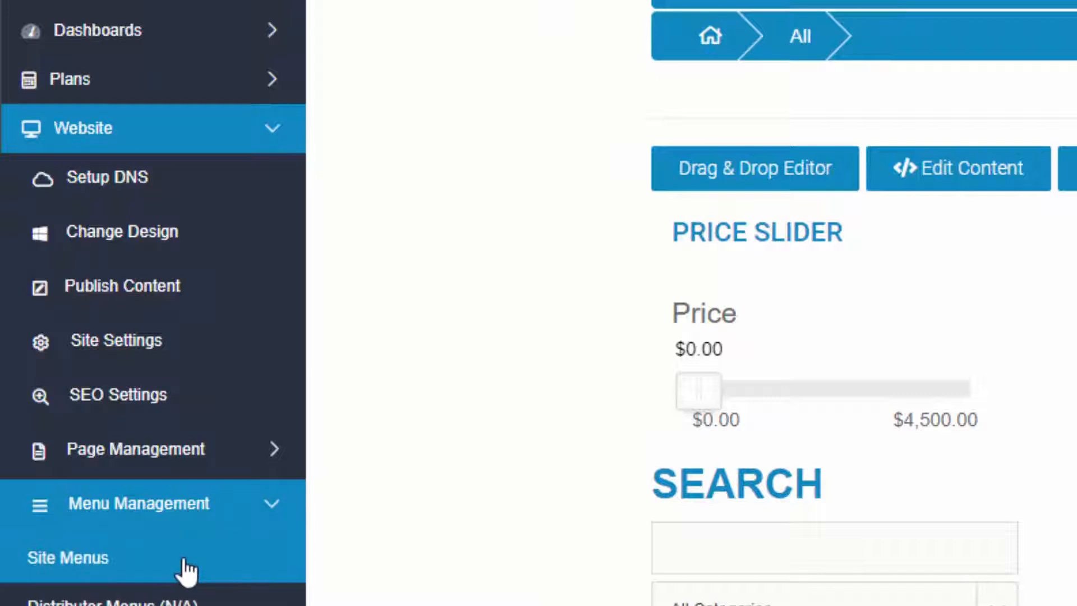
click(187, 567)
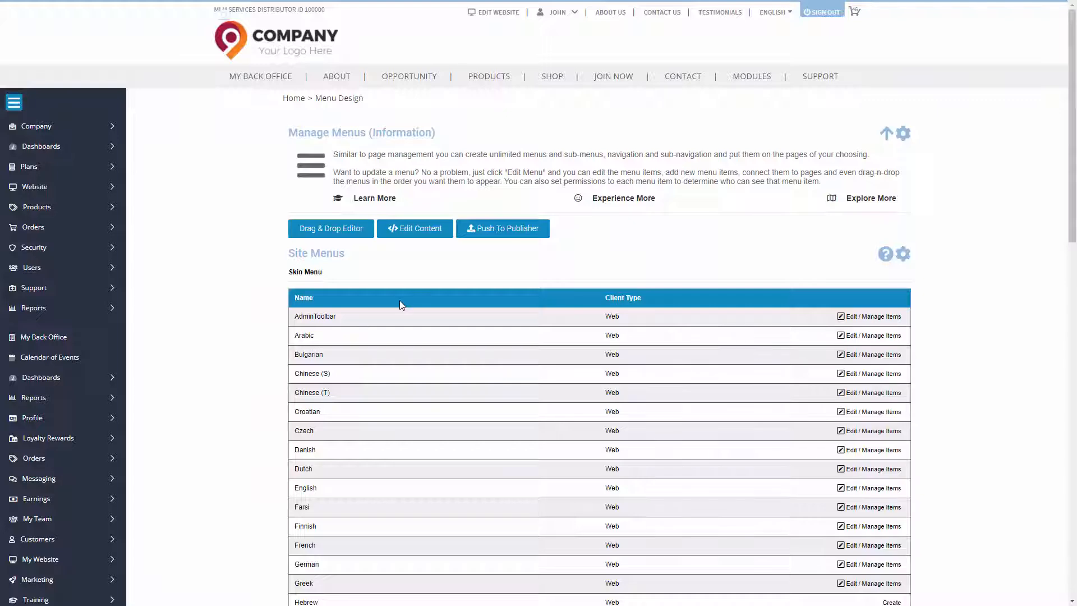
scroll(401, 304, down, 3)
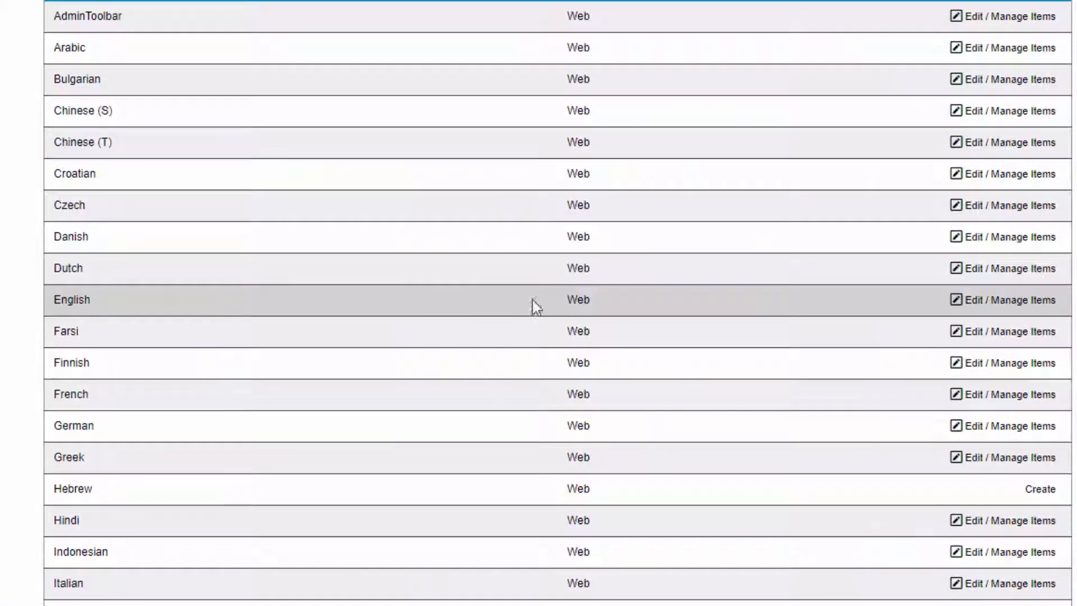
click(969, 308)
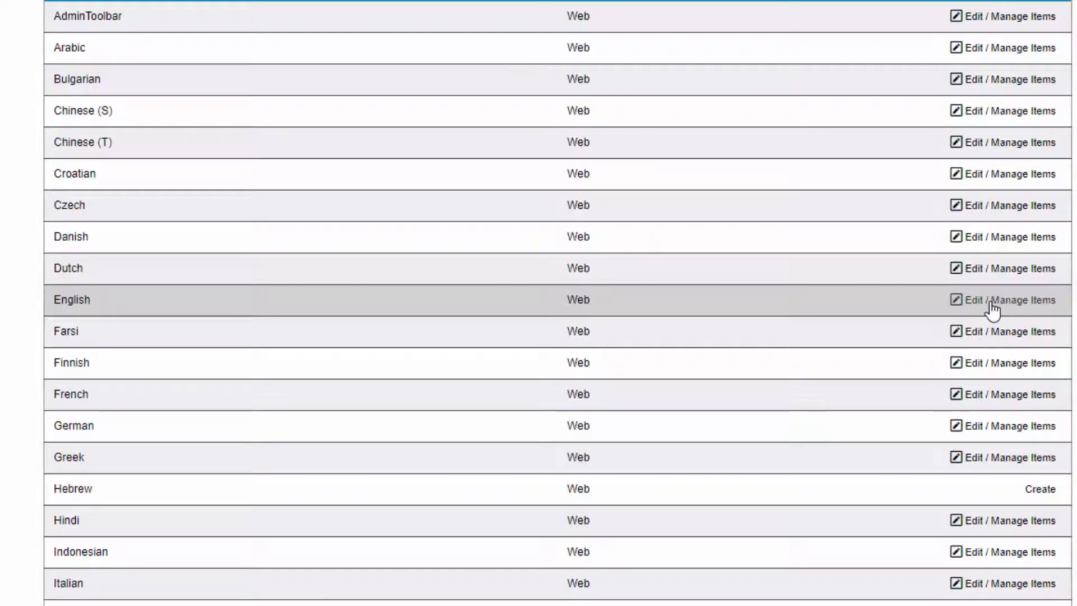
click(993, 310)
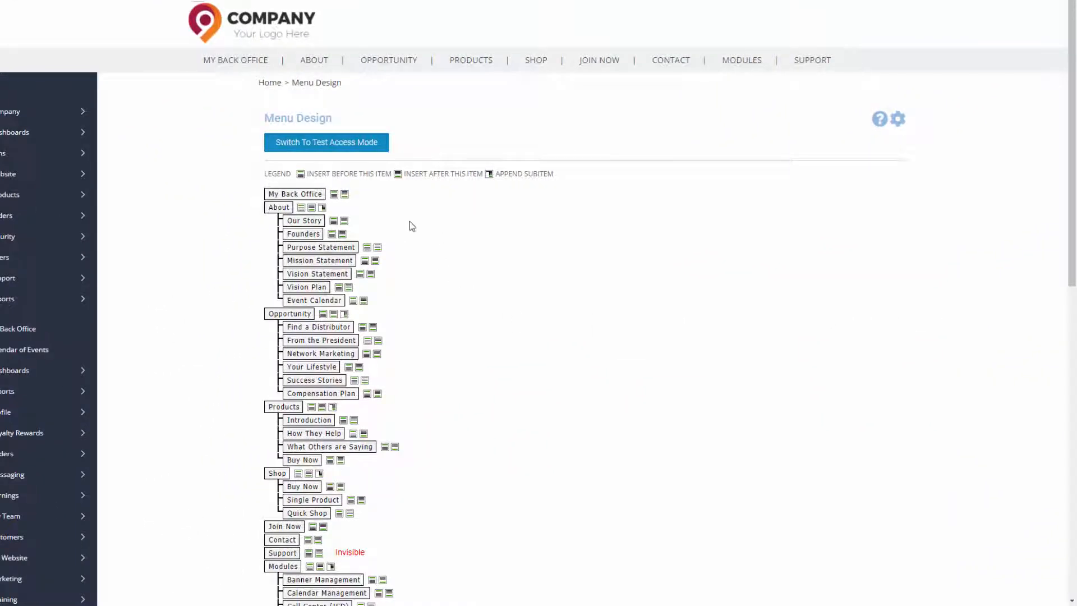
Step: Move the Single Product item below Quick Shop within the Shop menu and check the order in the site's navigation
scroll(417, 236, down, 5)
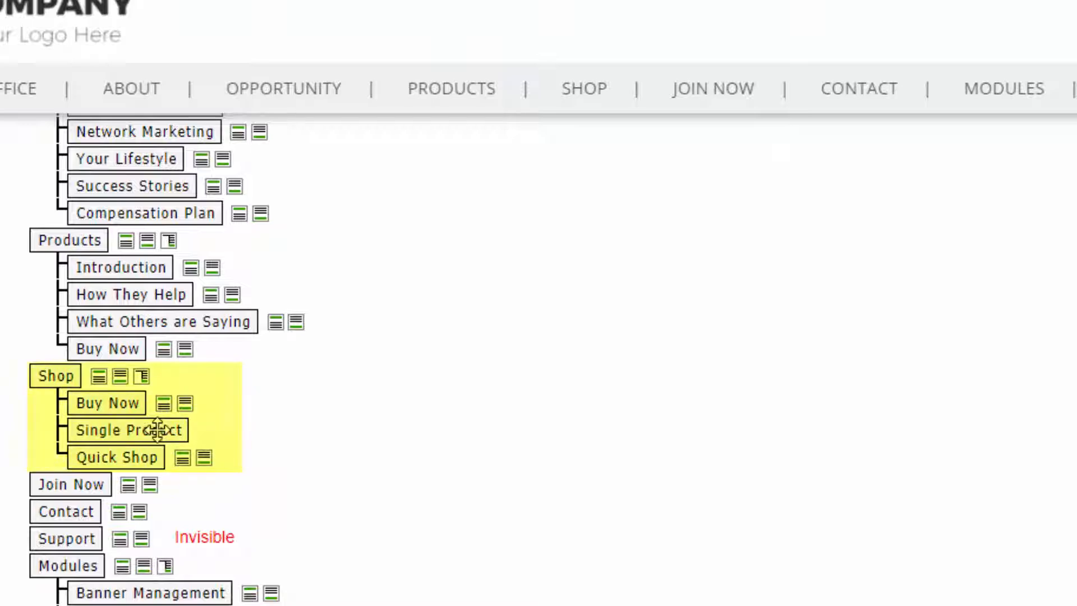
click(205, 458)
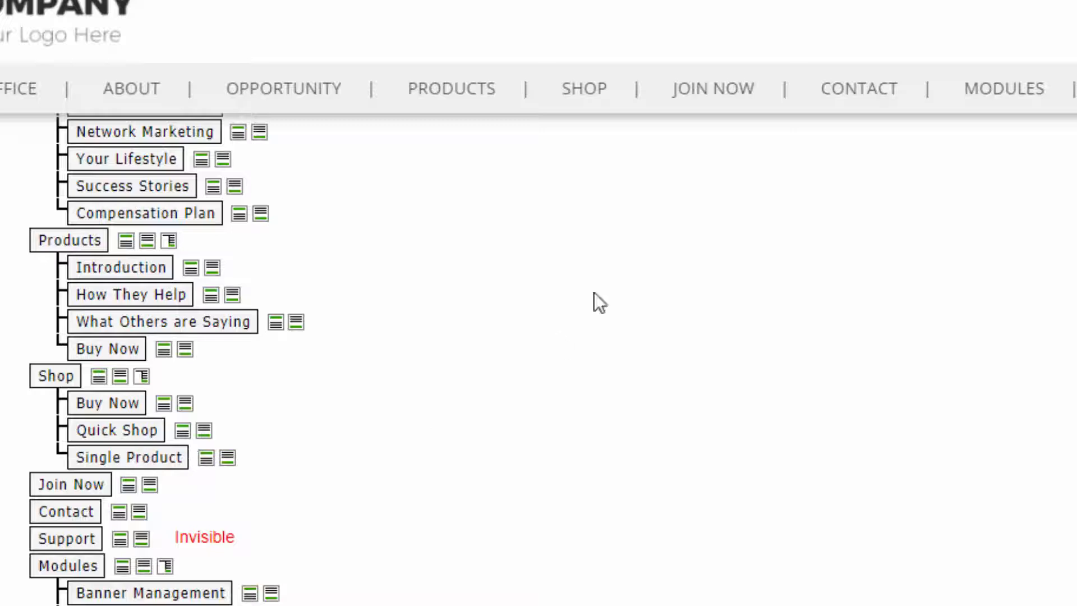
mouse_move(583, 112)
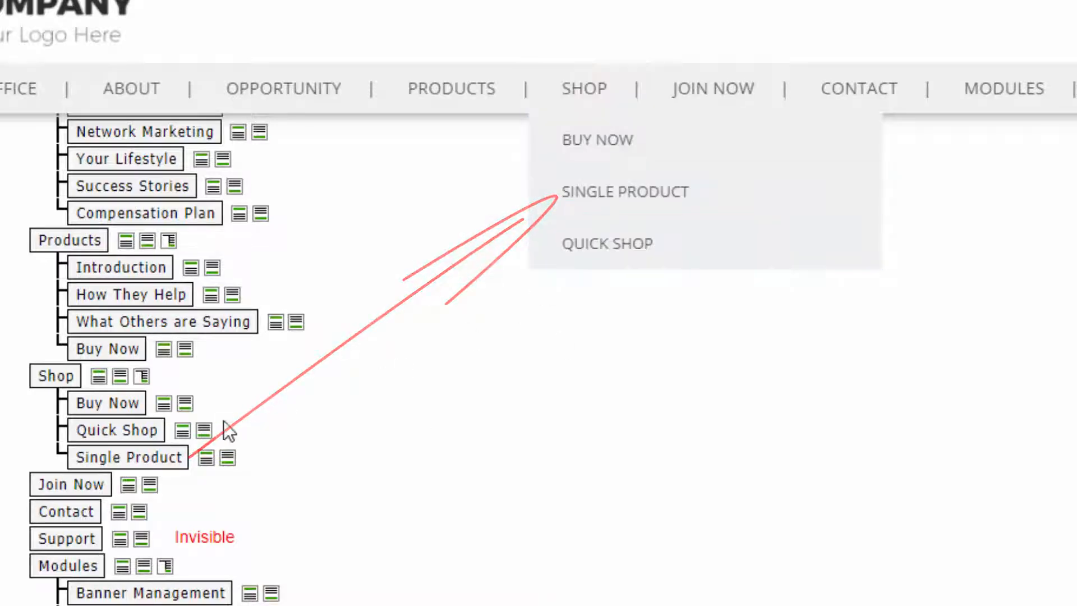
Step: Rename the Buy Now item under Shop as "View Our Products", save it, and check the navigation
click(120, 399)
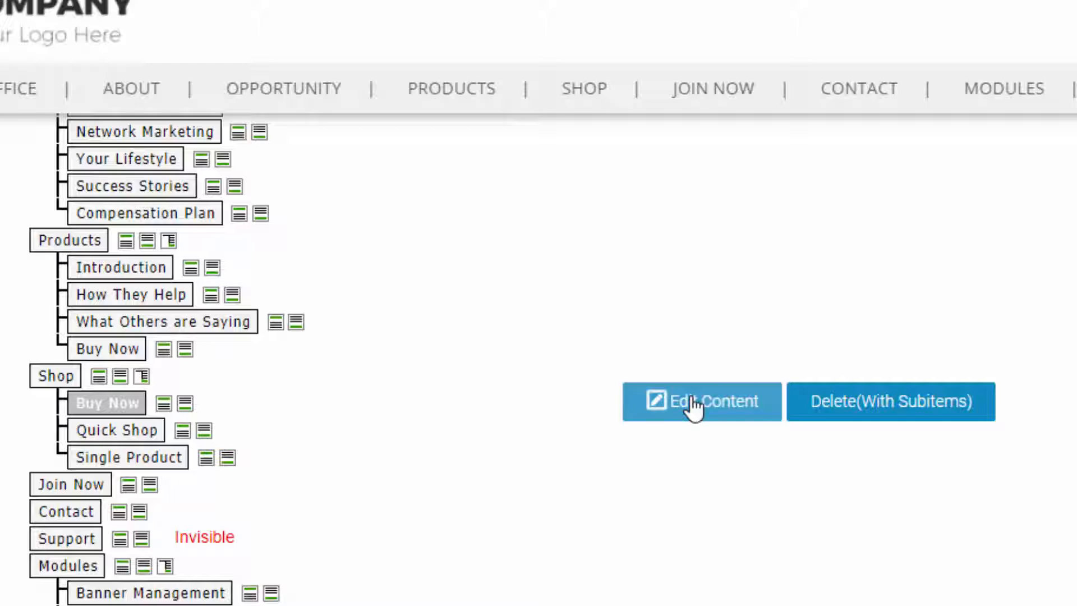
click(694, 403)
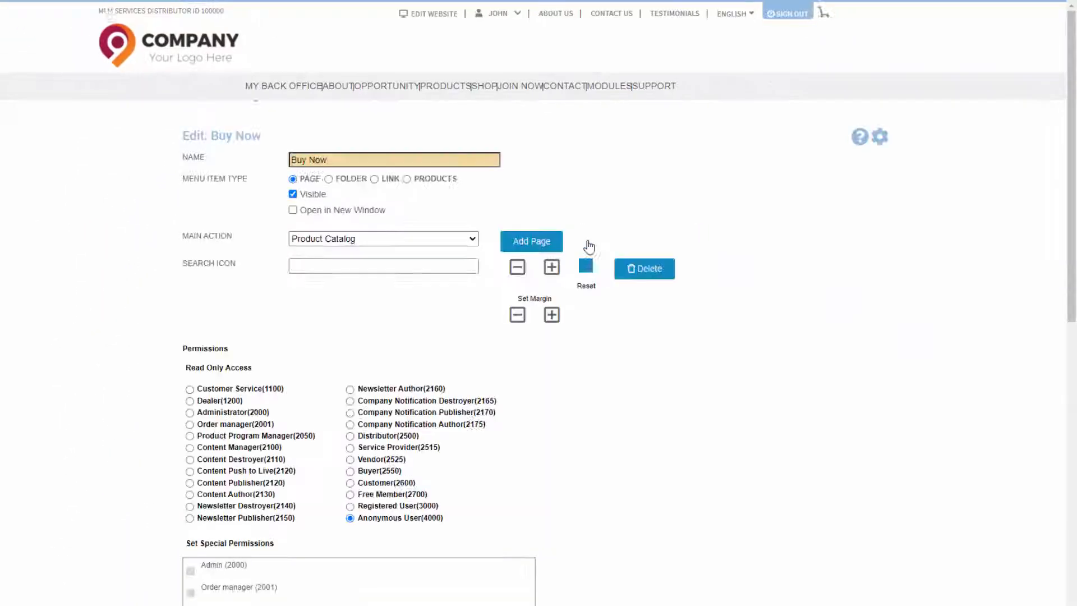
text(View Our Products)
scroll(280, 478, down, 10)
click(216, 511)
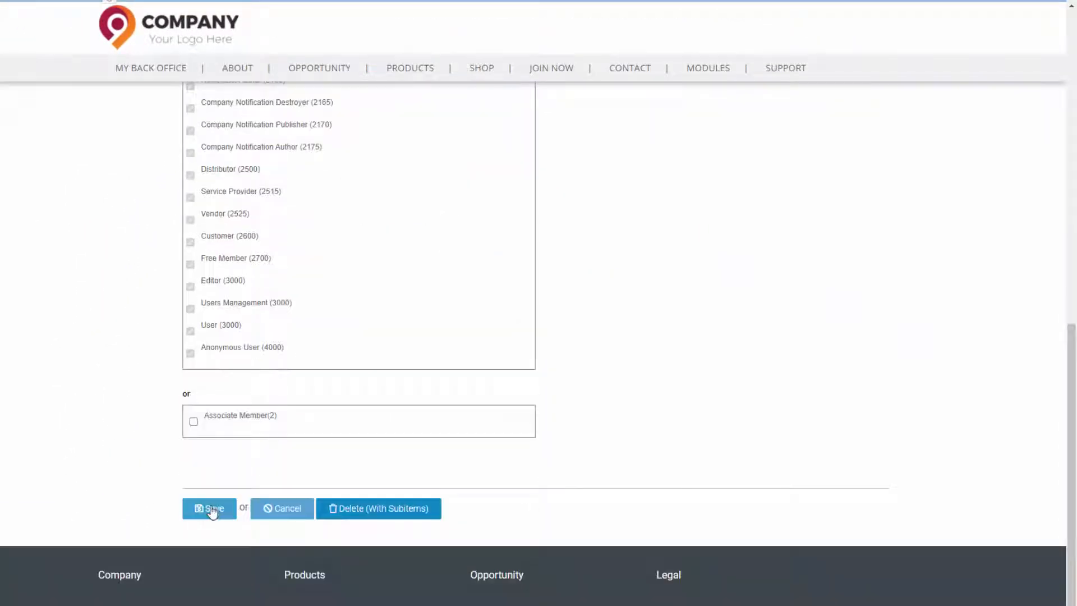
mouse_move(493, 97)
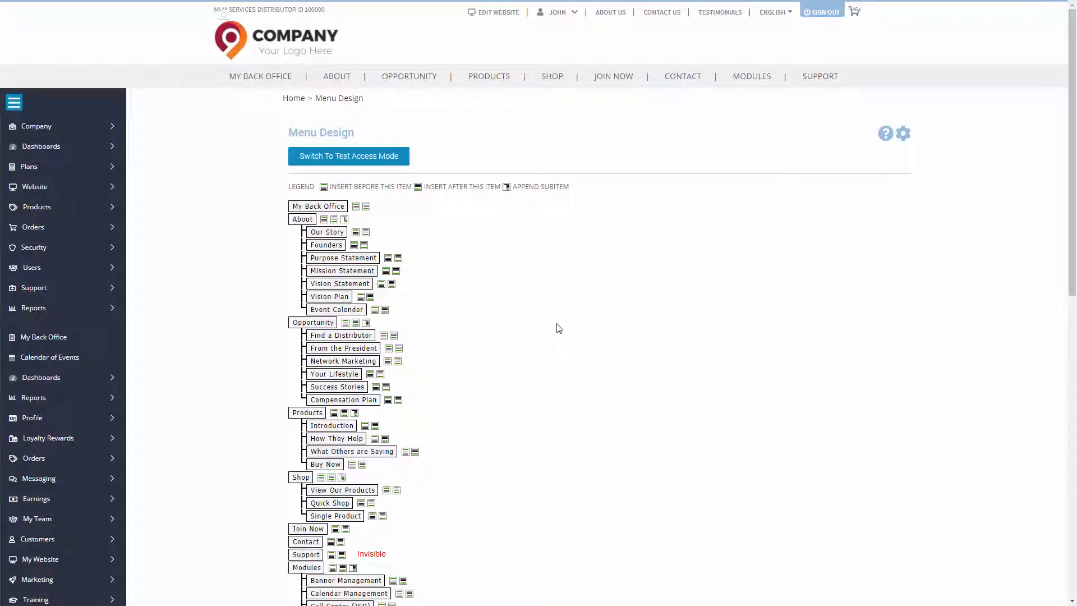
Step: Delete the Quick Shop item with its subitems from the Shop menu, confirm the deletion, and check the navigation
scroll(559, 328, down, 4)
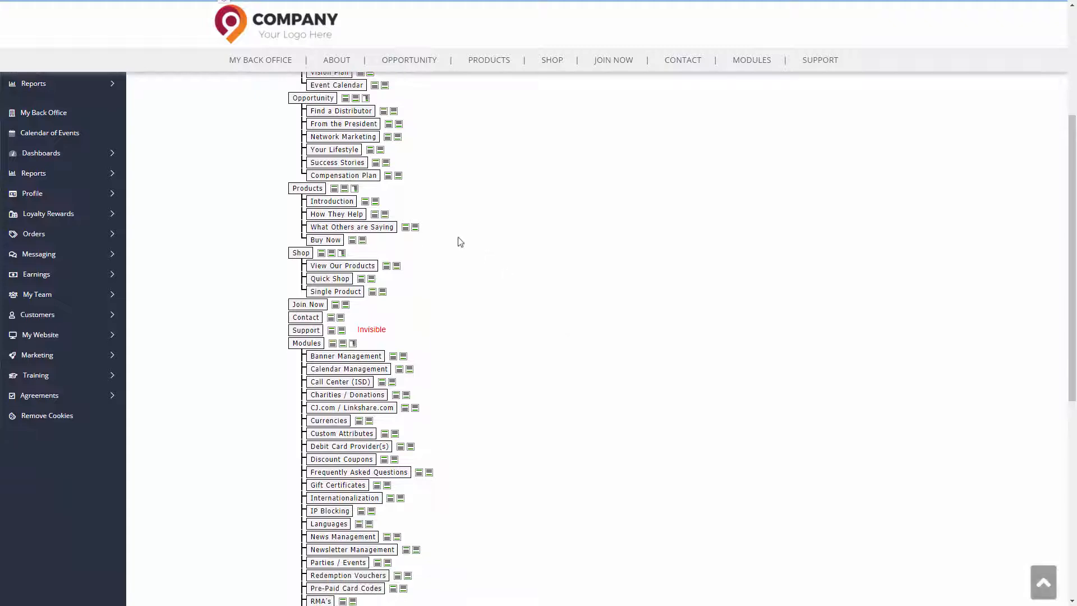
click(331, 278)
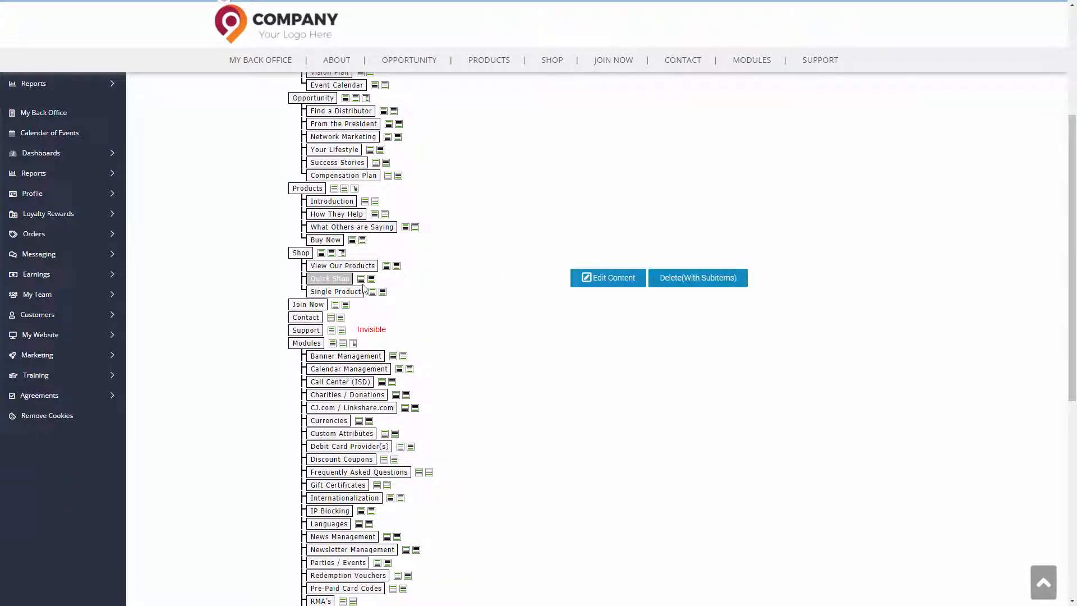
click(620, 281)
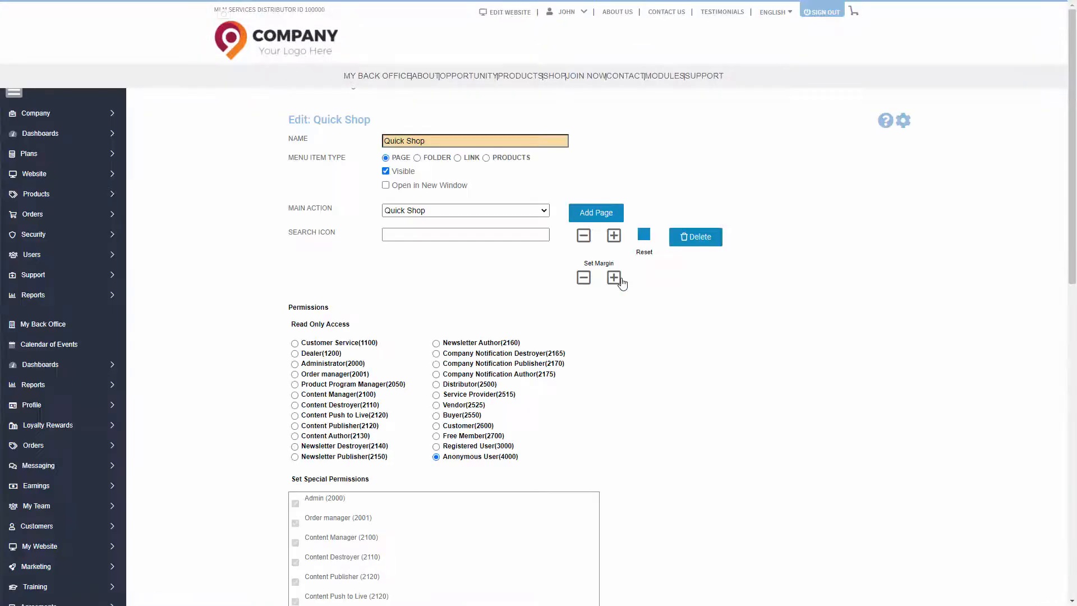
scroll(629, 310, down, 13)
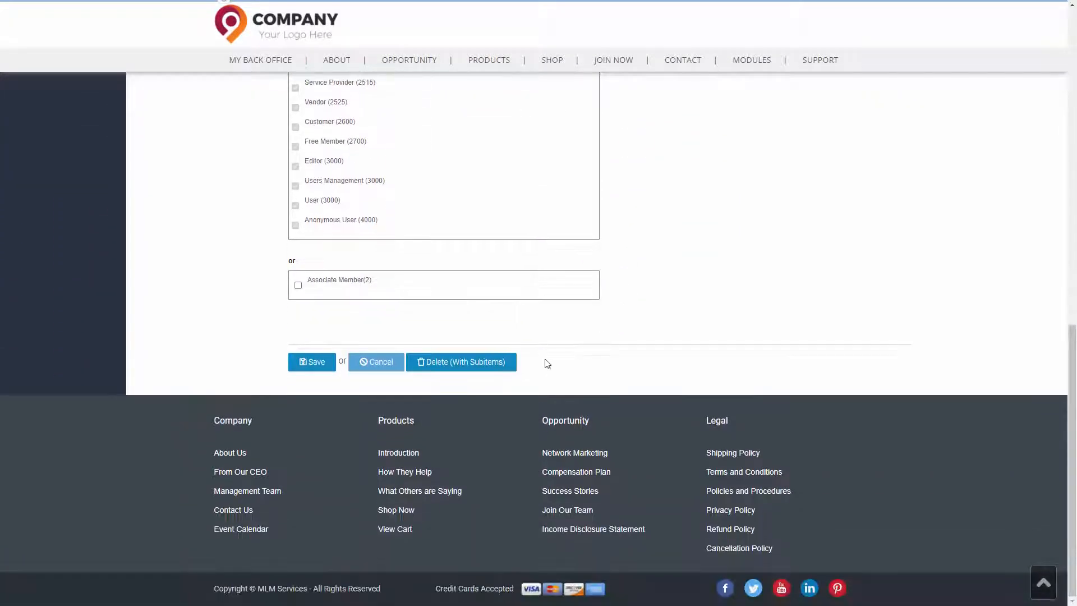
click(452, 370)
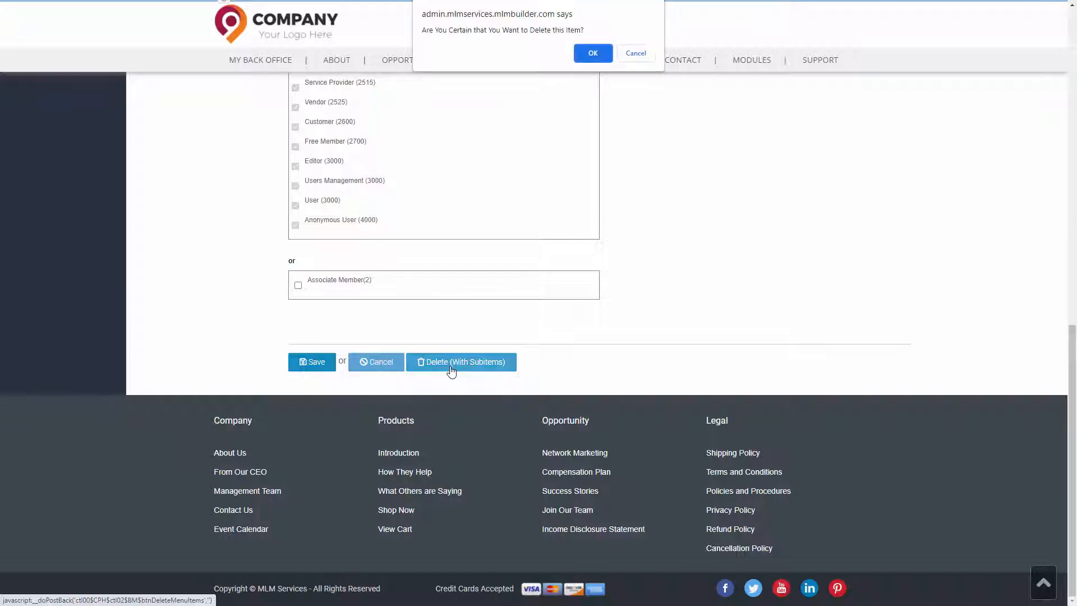
click(592, 56)
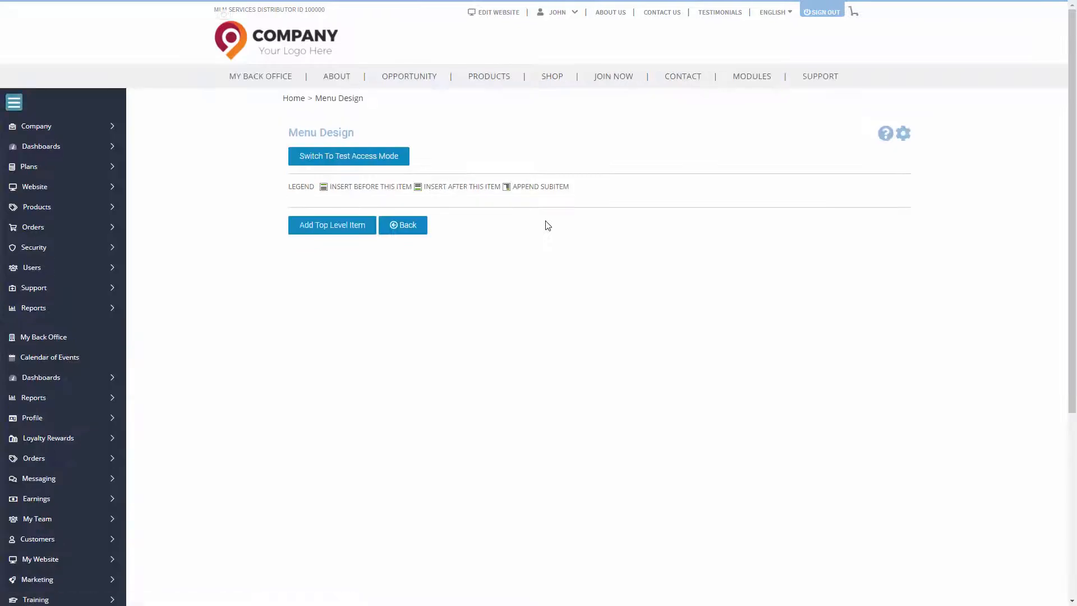
mouse_move(551, 78)
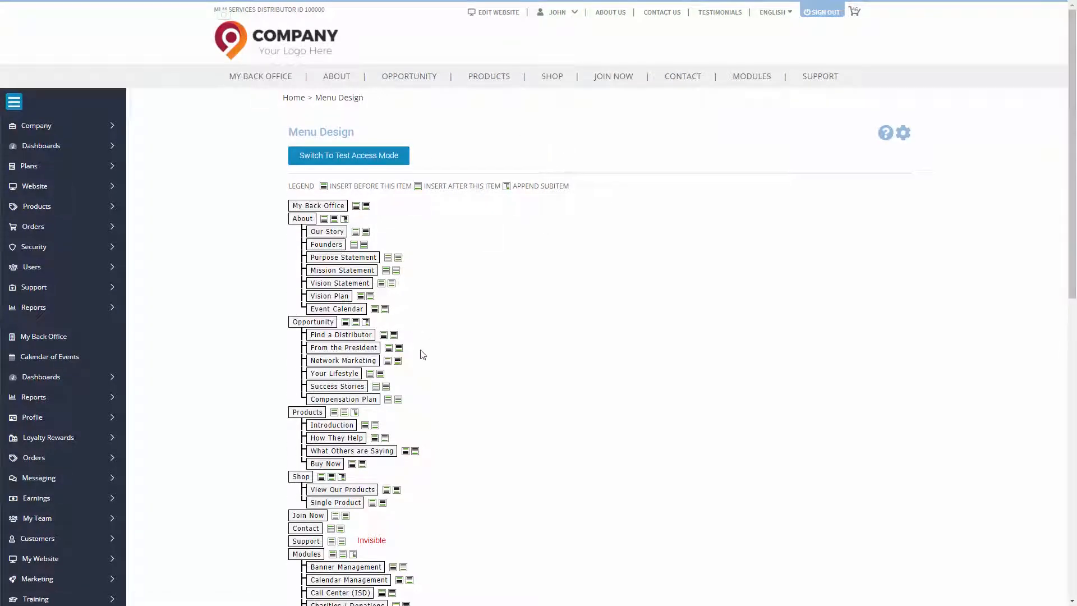
Step: Turn off Visible for the Single Product item under Shop, save it, and check its status in the menu tree
scroll(423, 355, down, 2)
scroll(422, 354, down, 2)
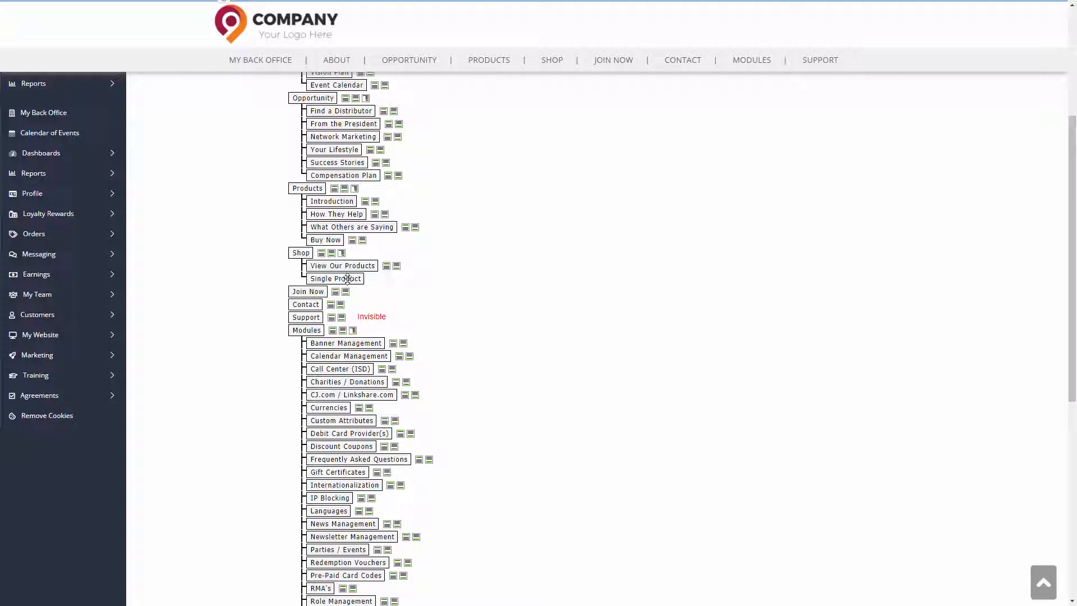
click(347, 278)
click(610, 279)
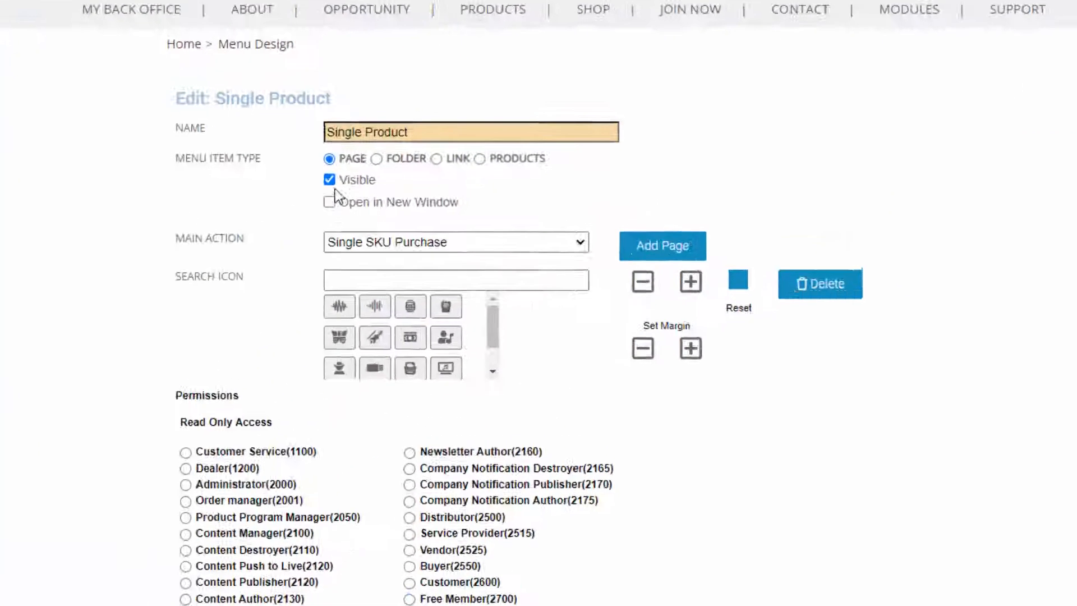
click(329, 180)
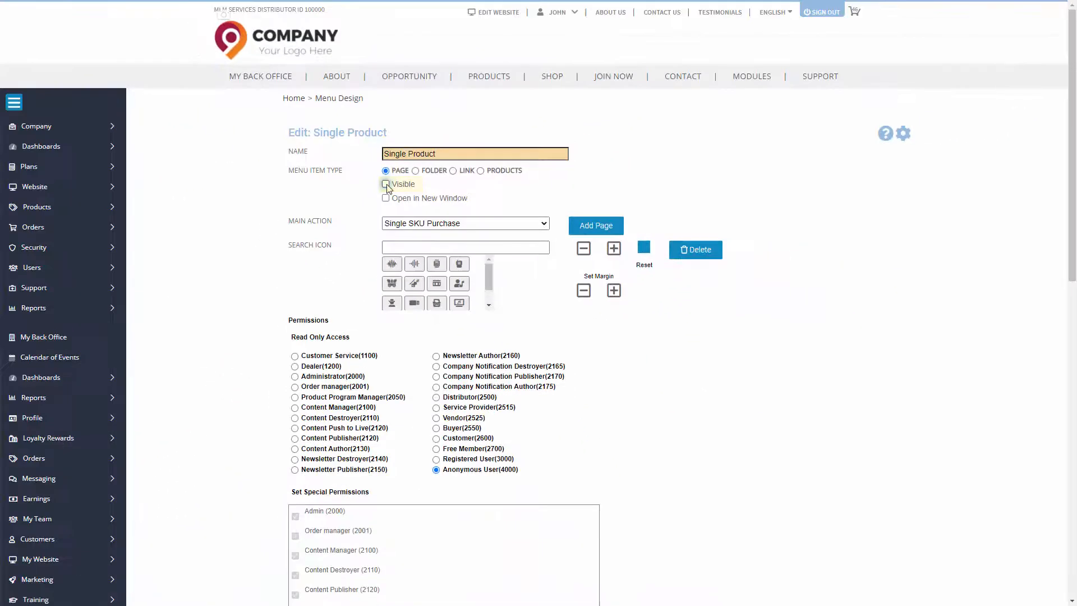
scroll(627, 312, down, 6)
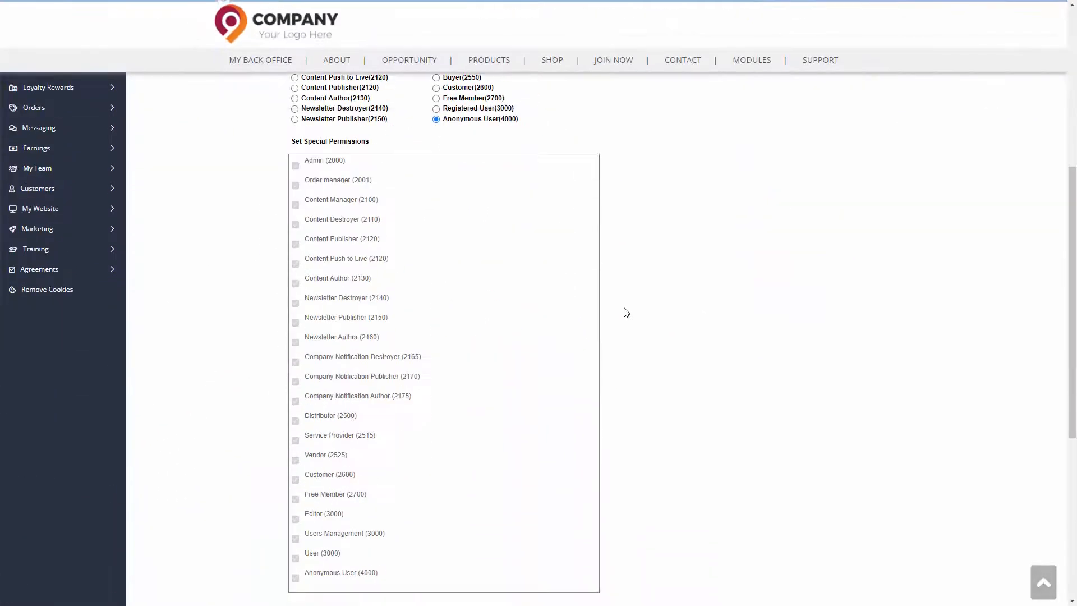
scroll(626, 312, down, 5)
click(318, 448)
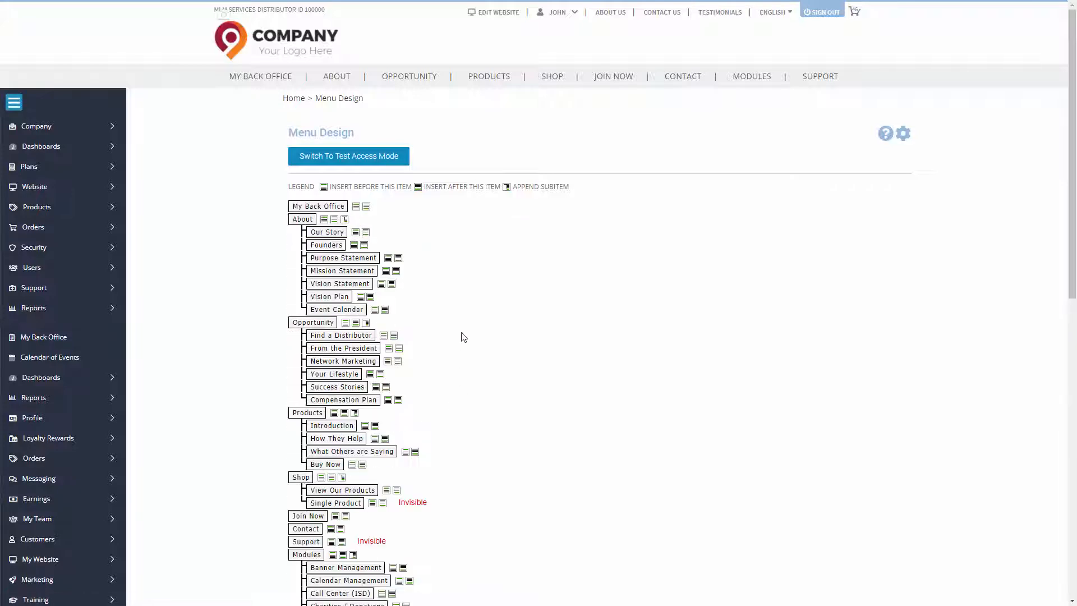
scroll(466, 305, down, 4)
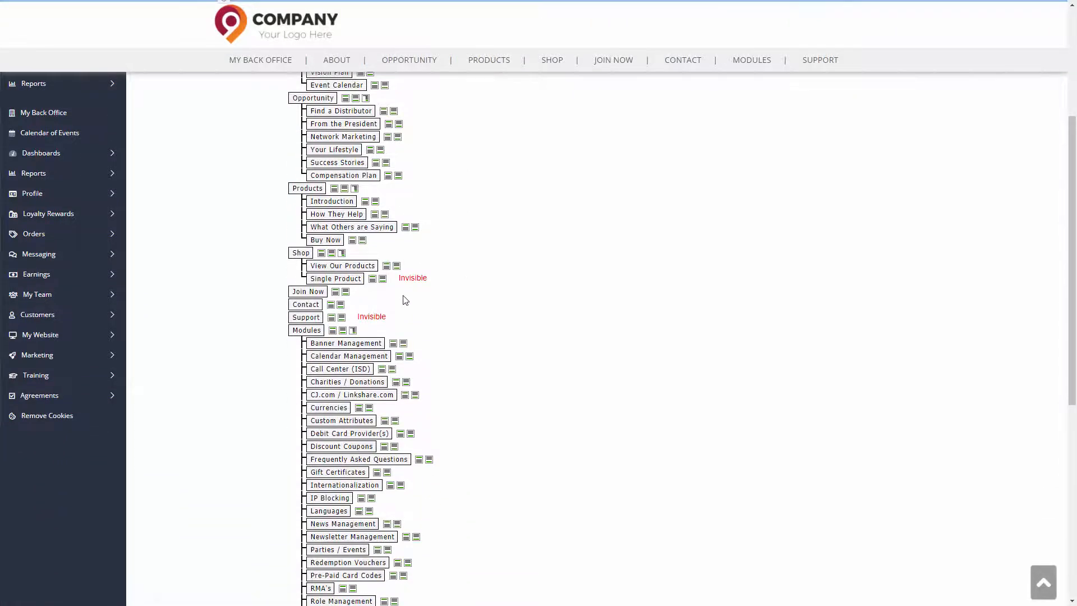
drag(441, 283, 405, 279)
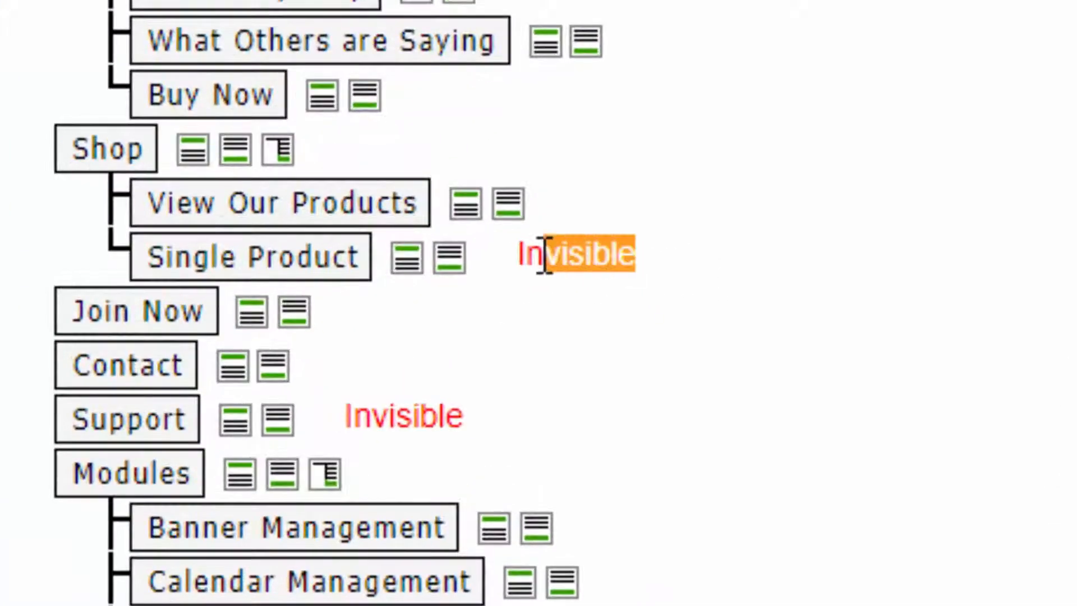
click(580, 303)
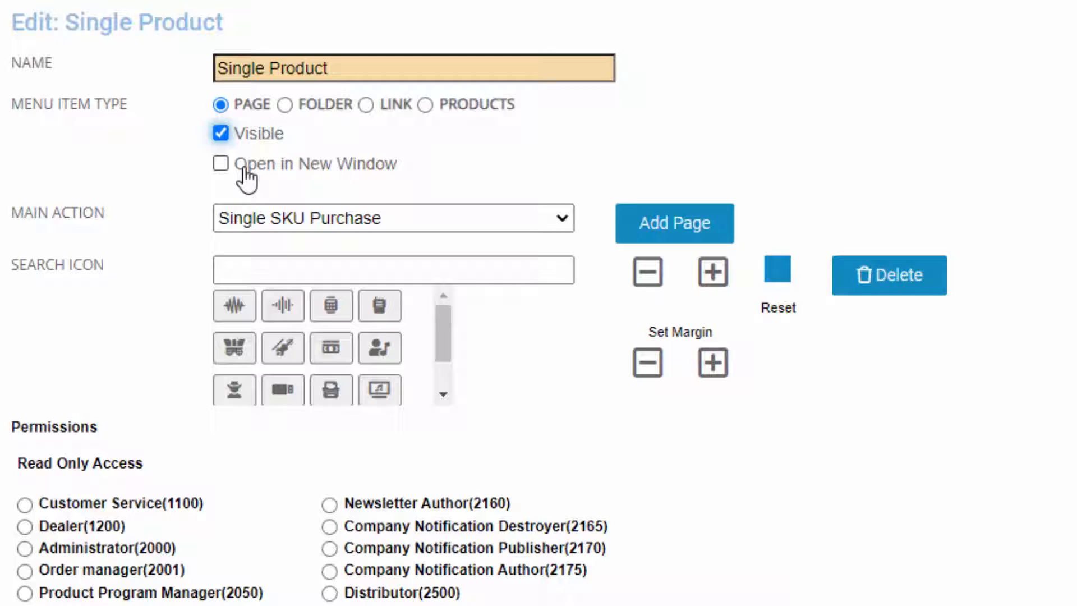
Step: Look through the pages available as the main action for the Single Product item
click(293, 222)
scroll(567, 344, down, 10)
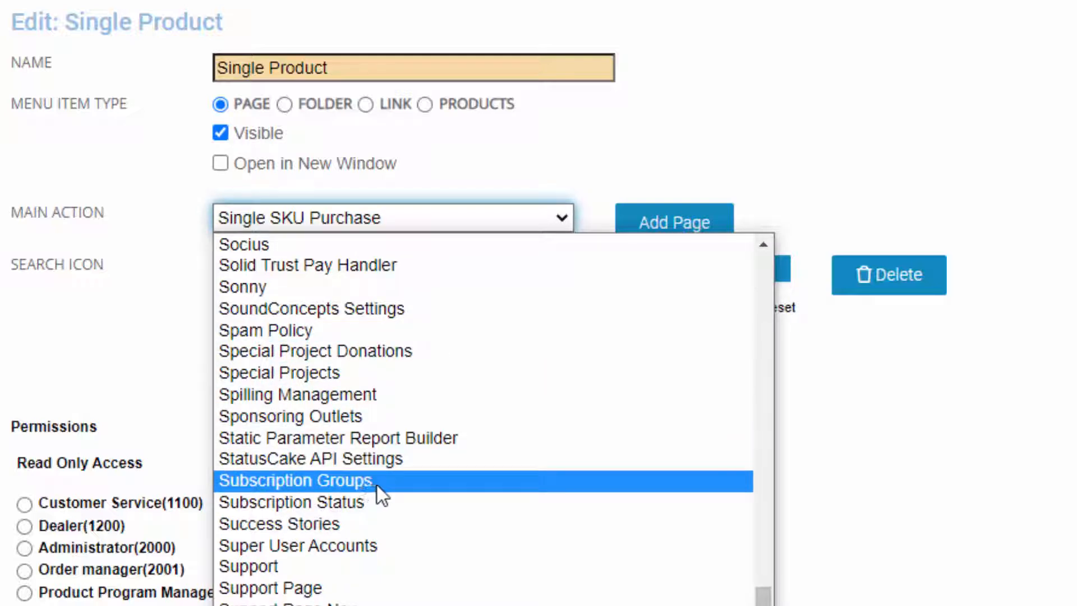
click(780, 483)
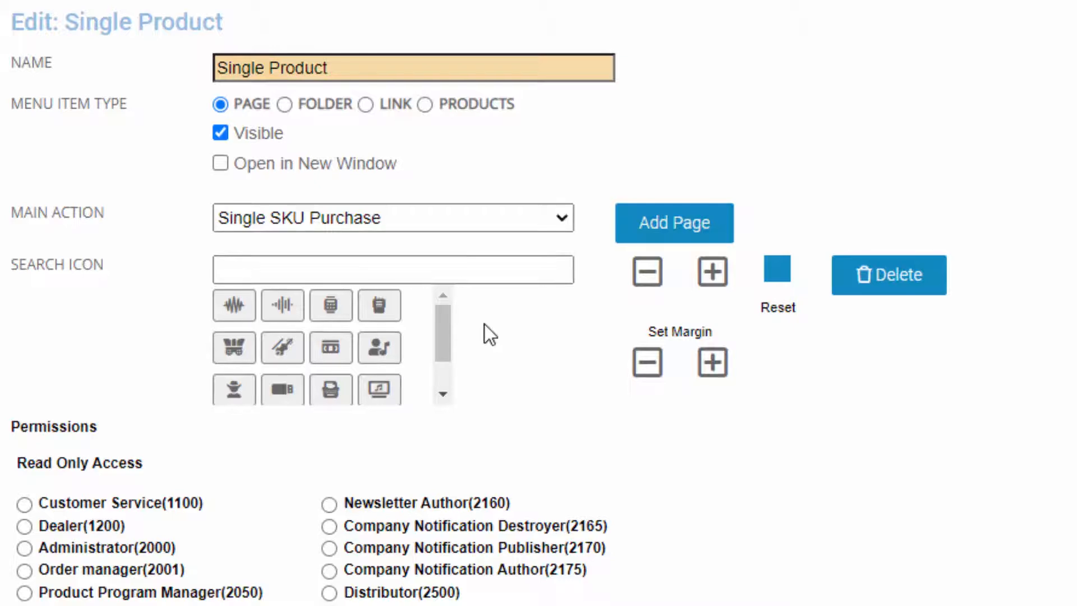
Step: Give the Single Product item a red turntable icon, save it, and check the Shop navigation
scroll(445, 337, down, 2)
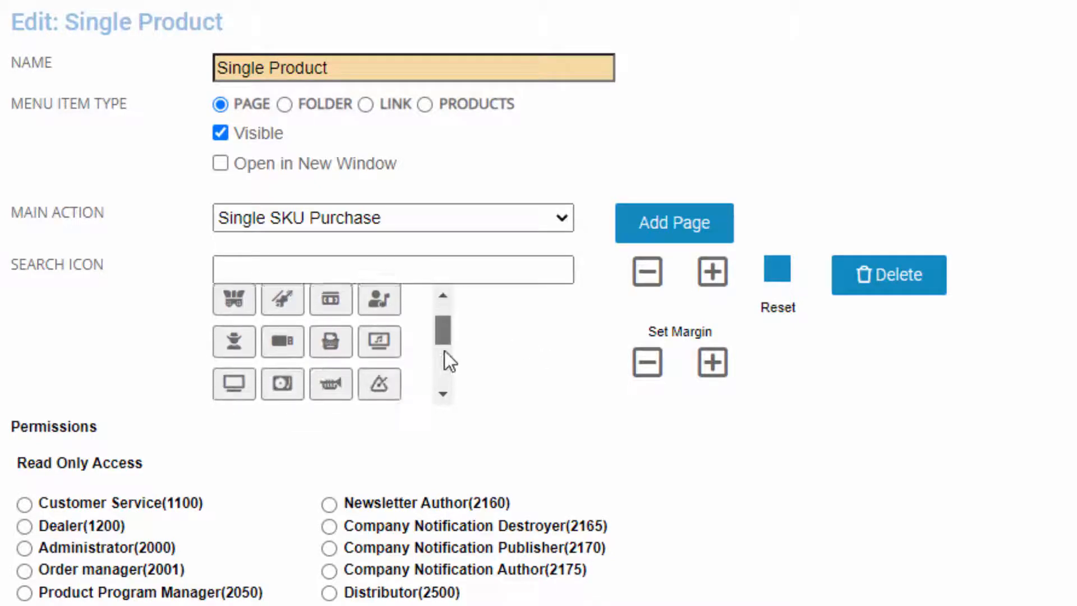
click(288, 335)
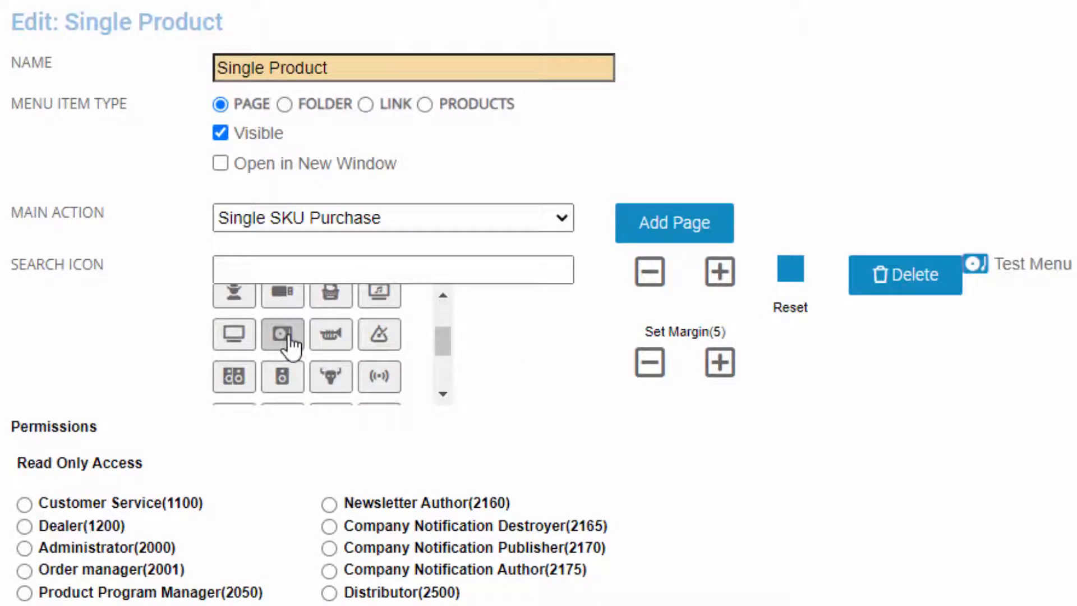
click(790, 268)
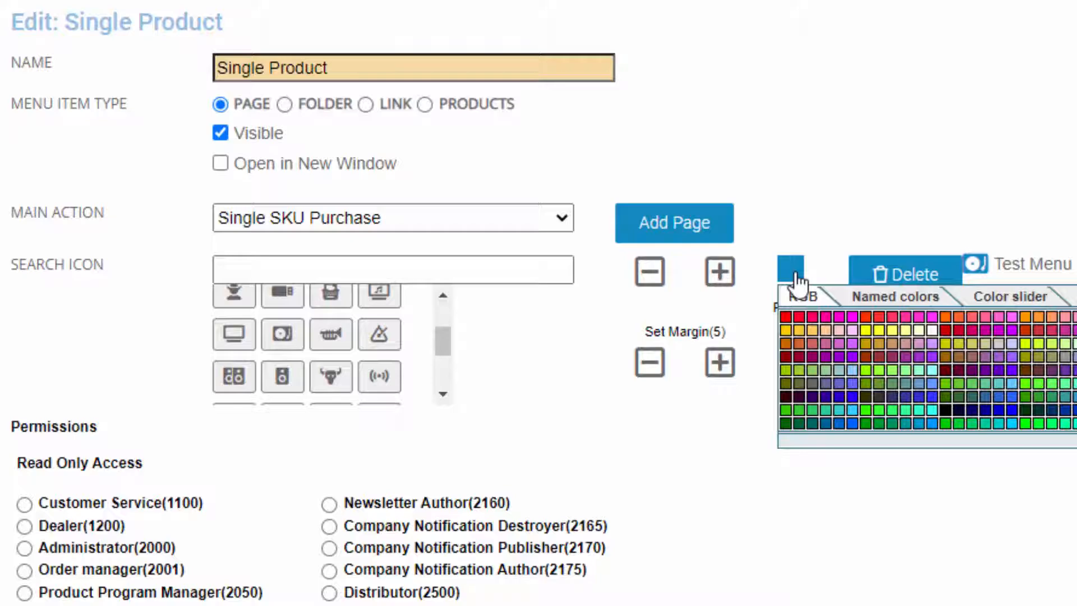
click(797, 325)
scroll(648, 287, down, 10)
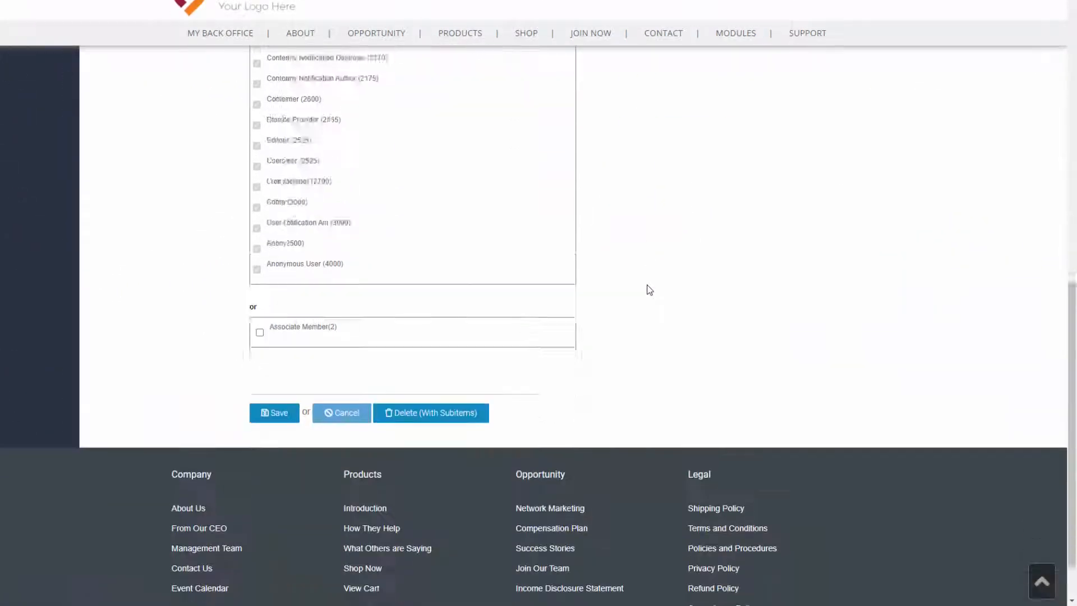
click(294, 349)
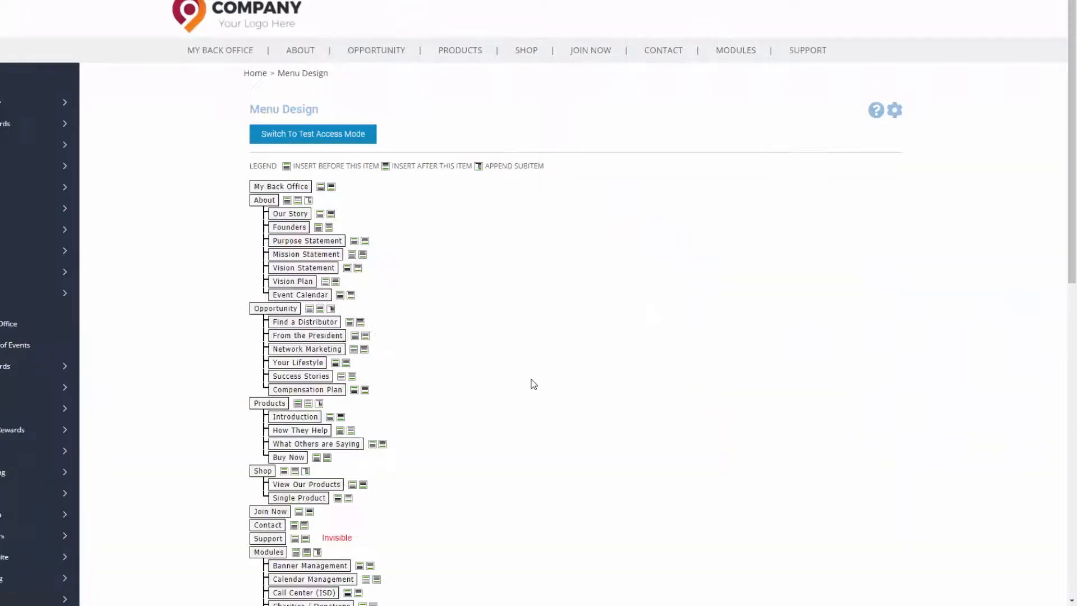
mouse_move(530, 60)
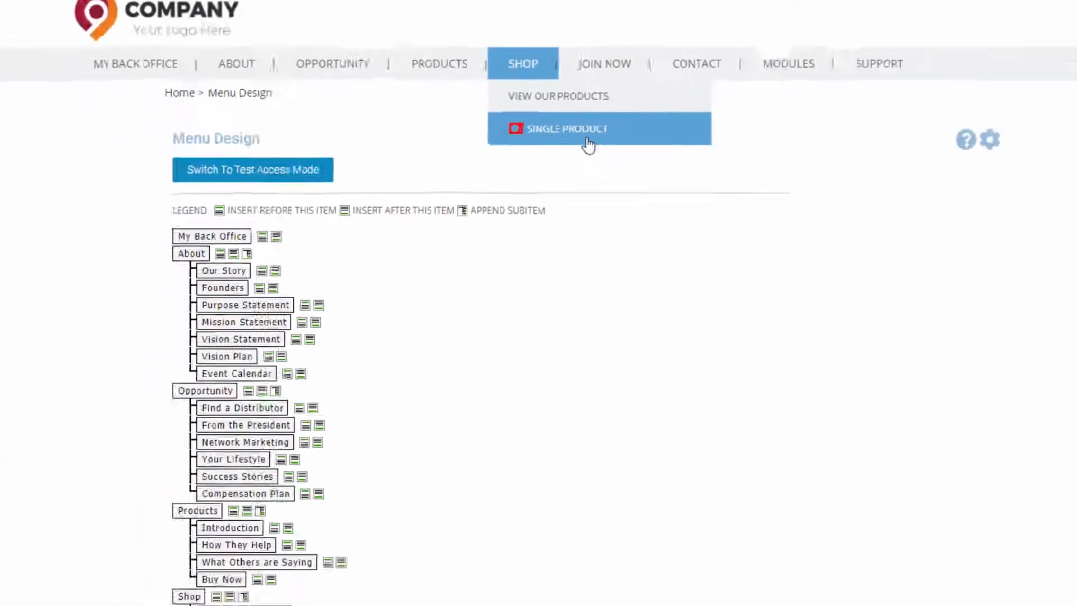
Step: Reopen the Single Product item and try Read Only Access levels Administrator(2000), Distributor(2500) and Customer(2600), ending on Anonymous User(4000)
click(587, 144)
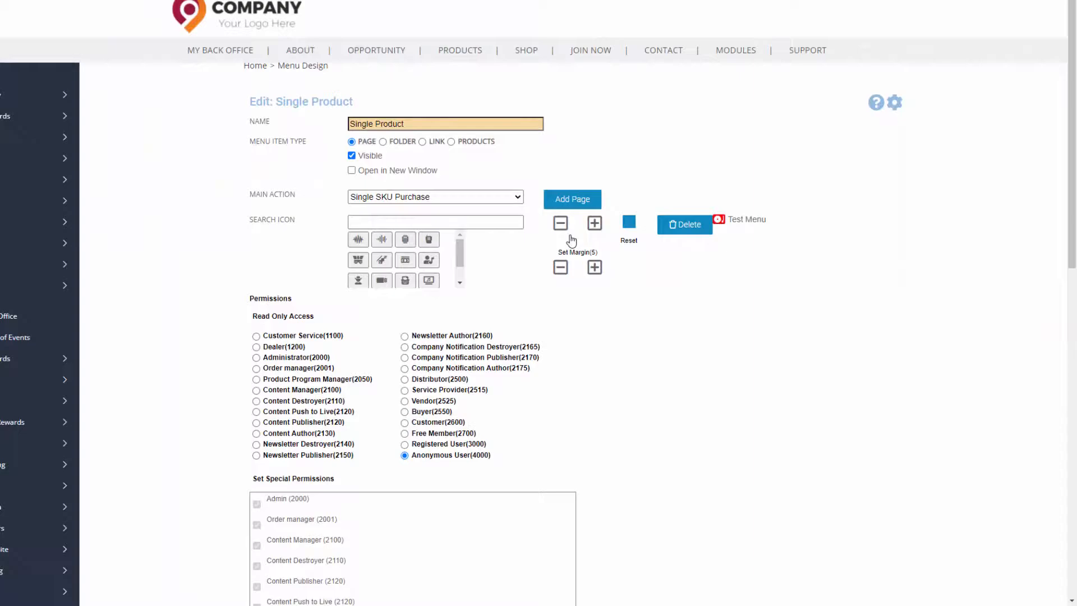
scroll(572, 239, down, 3)
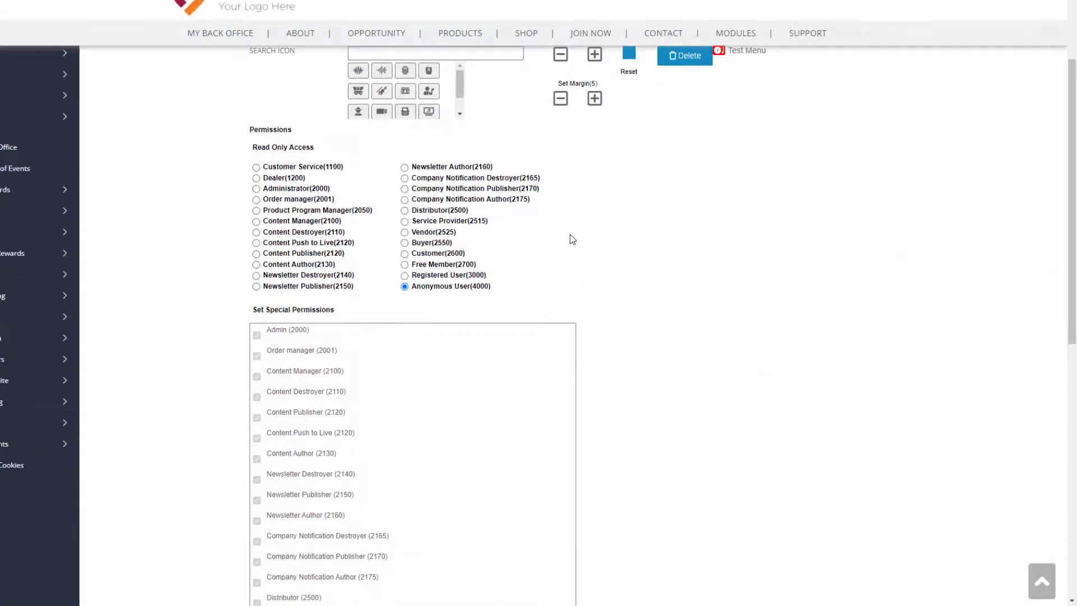
click(275, 189)
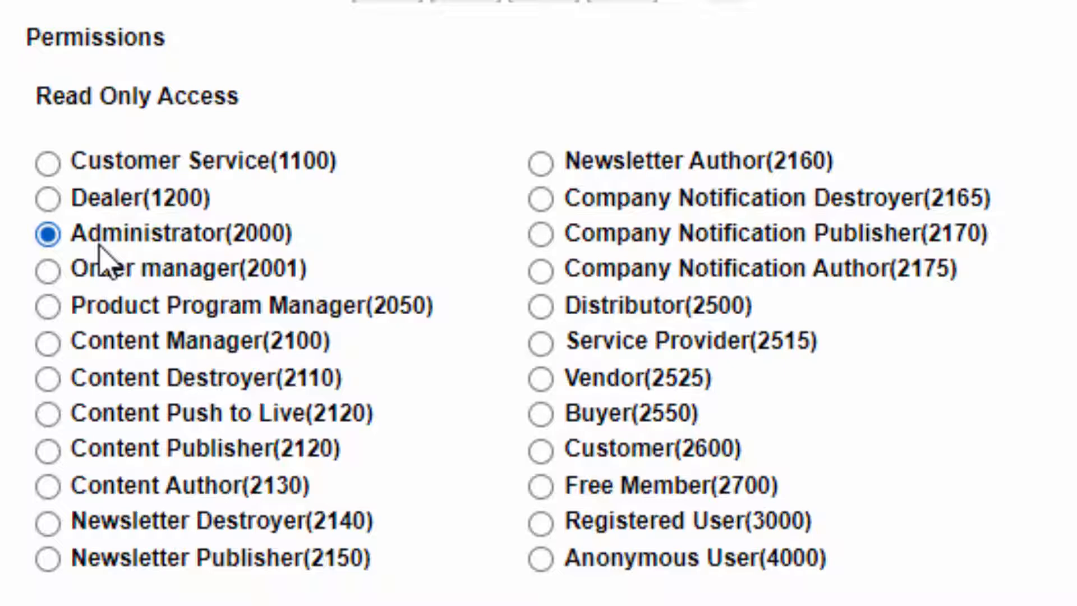
click(542, 309)
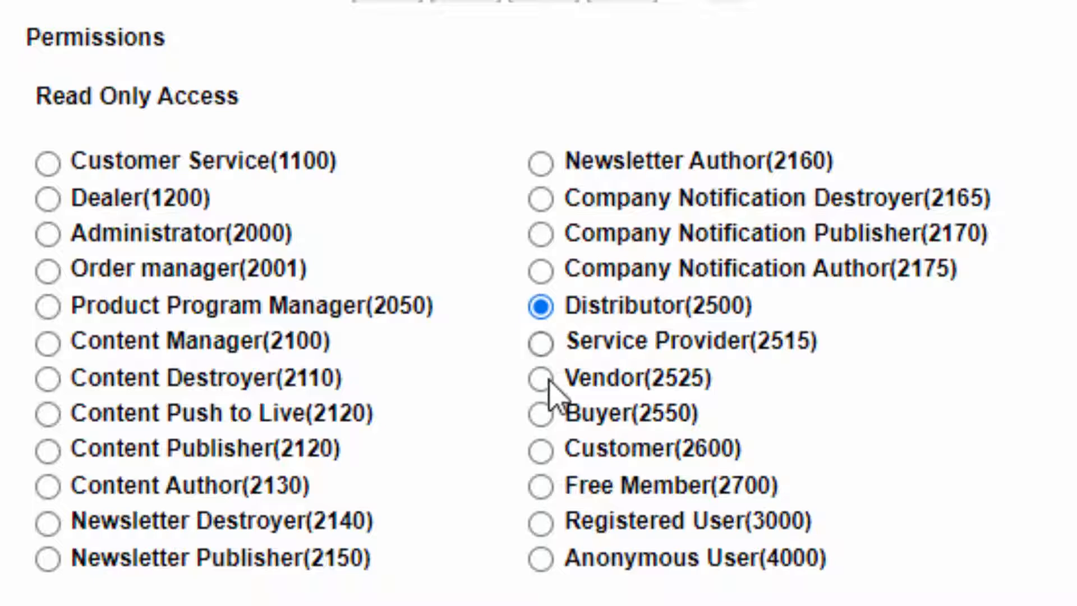
click(542, 459)
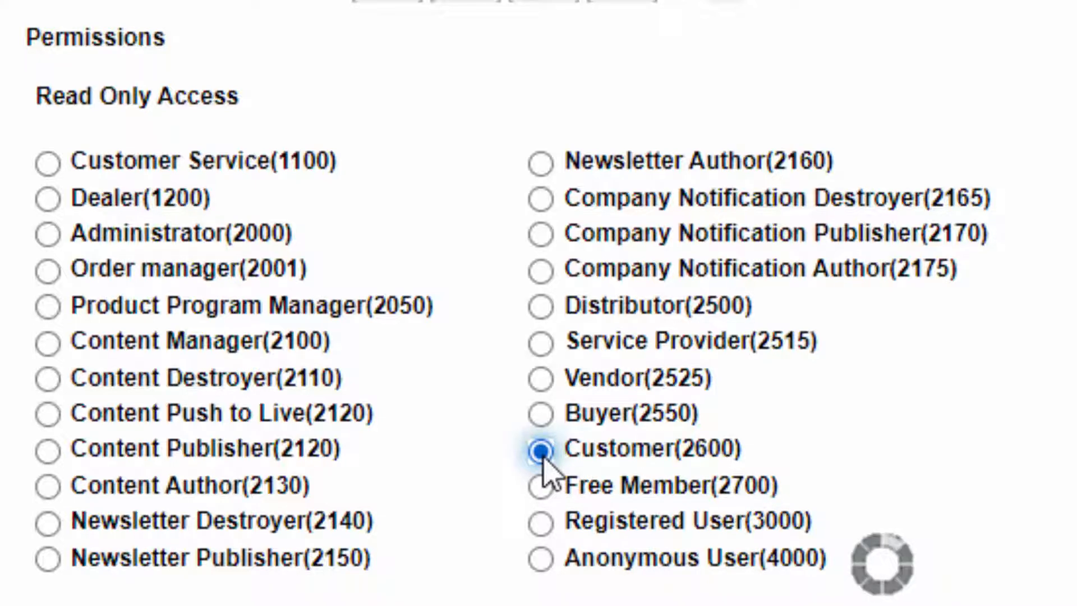
click(541, 559)
Step: Review the Set Special Permissions list and the Associate Member option for the Single Product item
scroll(567, 577, down, 4)
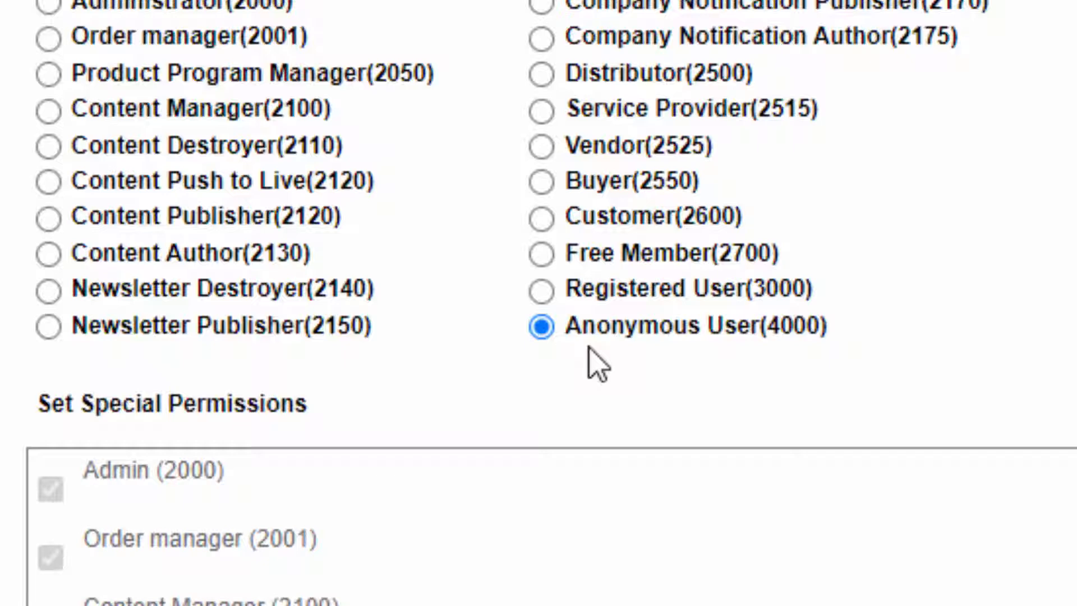
scroll(657, 281, down, 5)
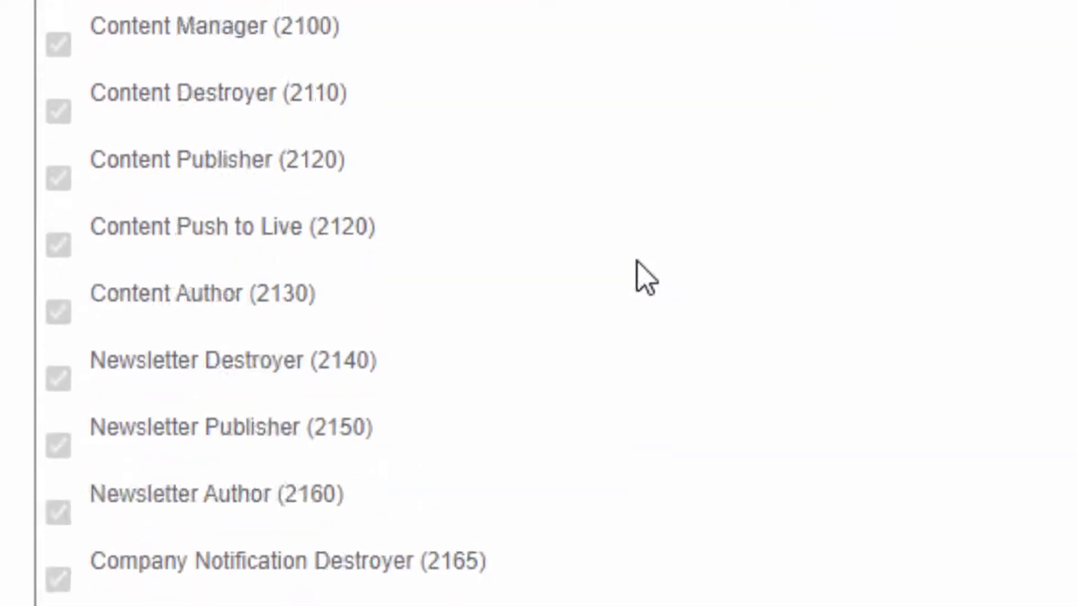
scroll(355, 331, down, 5)
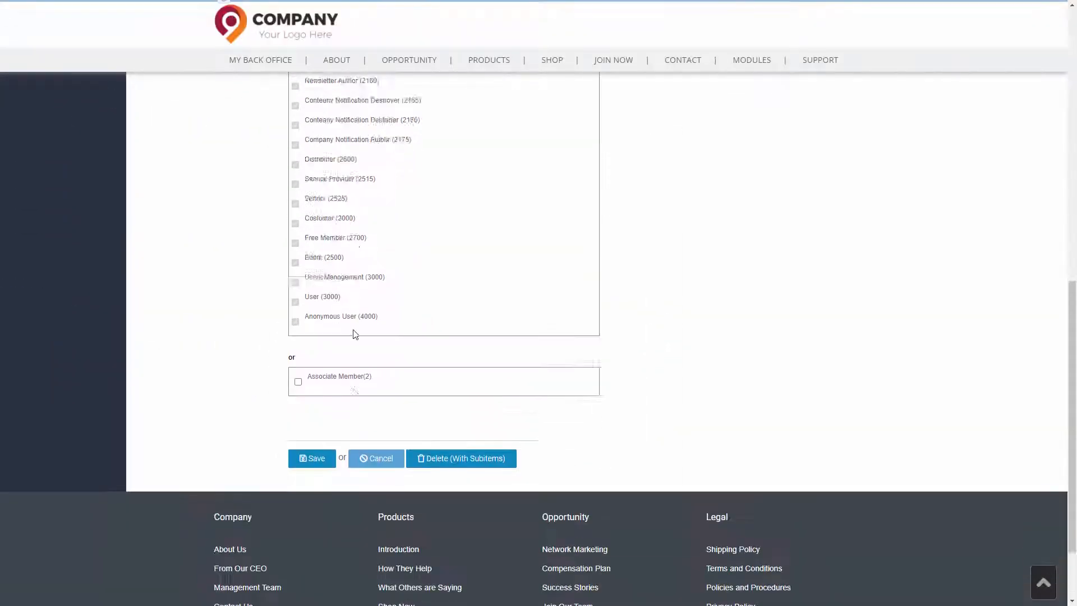
scroll(355, 334, down, 2)
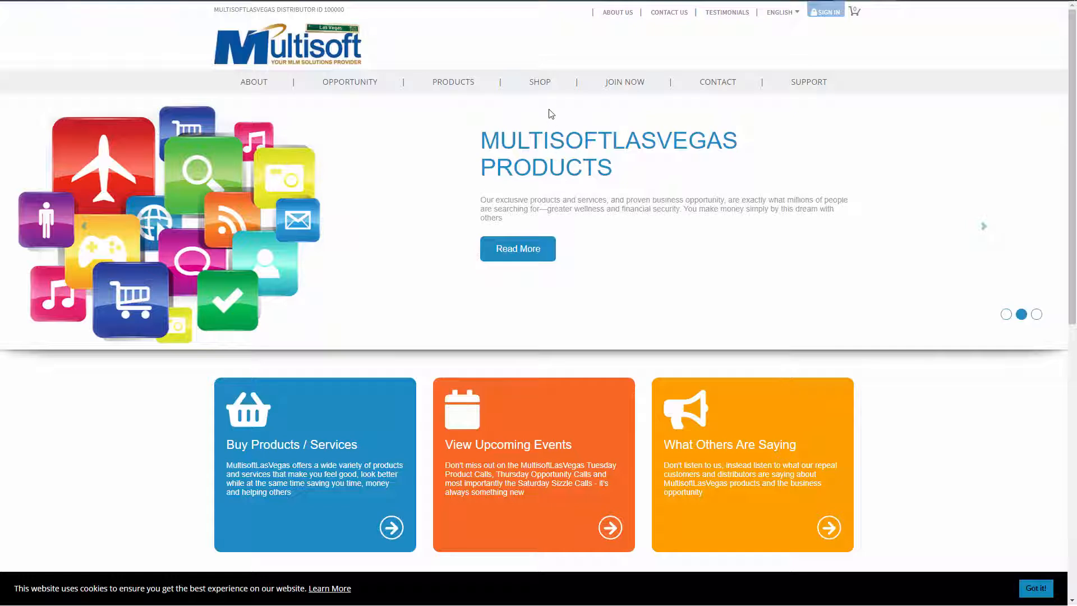
Step: Check the items under Shop in the public MultisoftLasVegas site's navigation
mouse_move(547, 92)
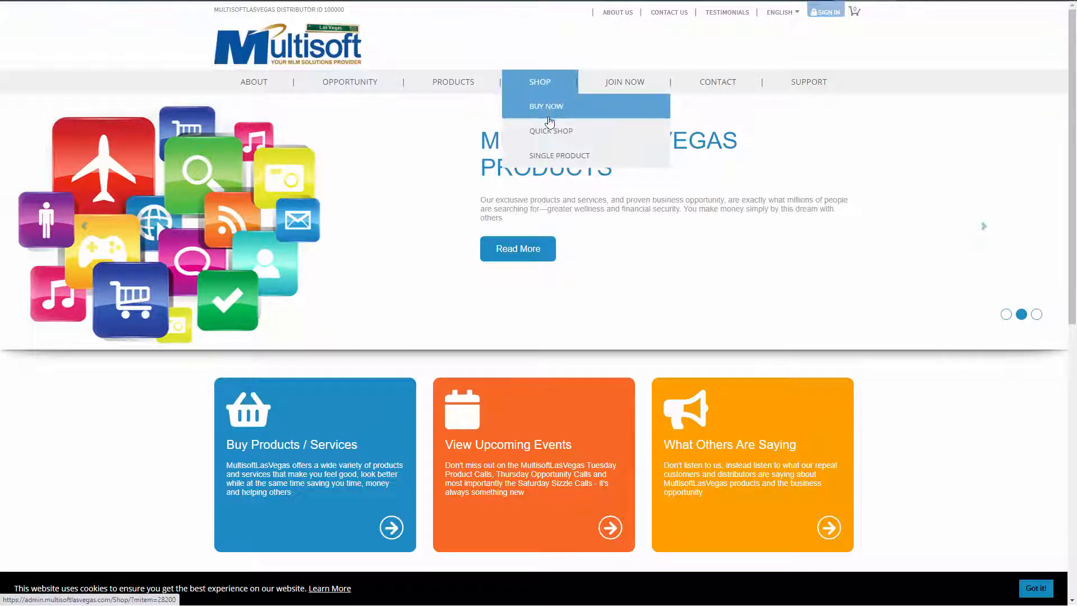